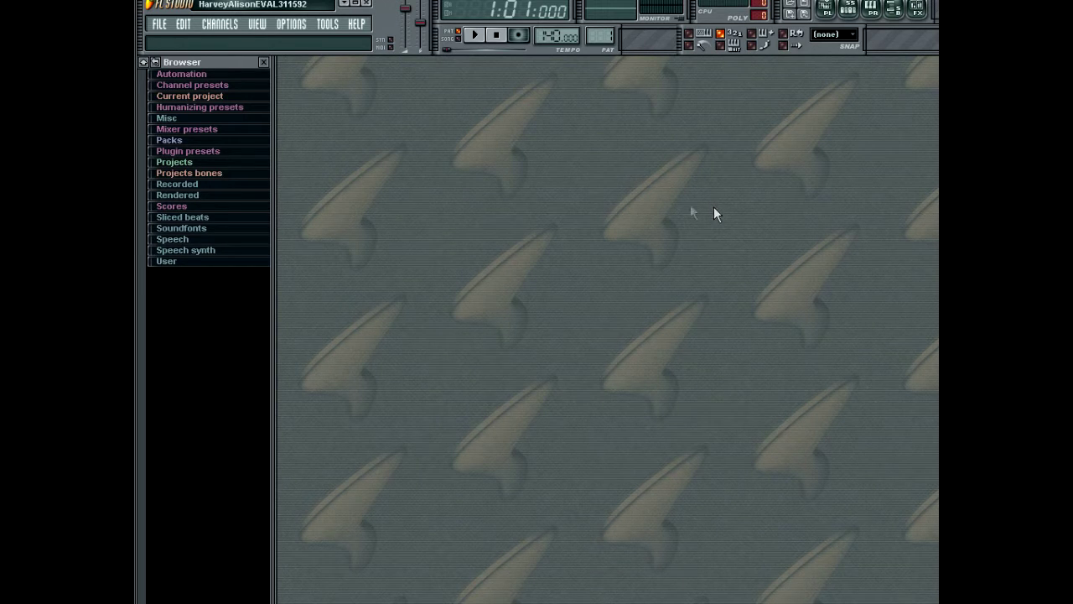
Open the View menu to see which windows can be shown.
{"action": "left_click", "coordinate": [258, 24]}
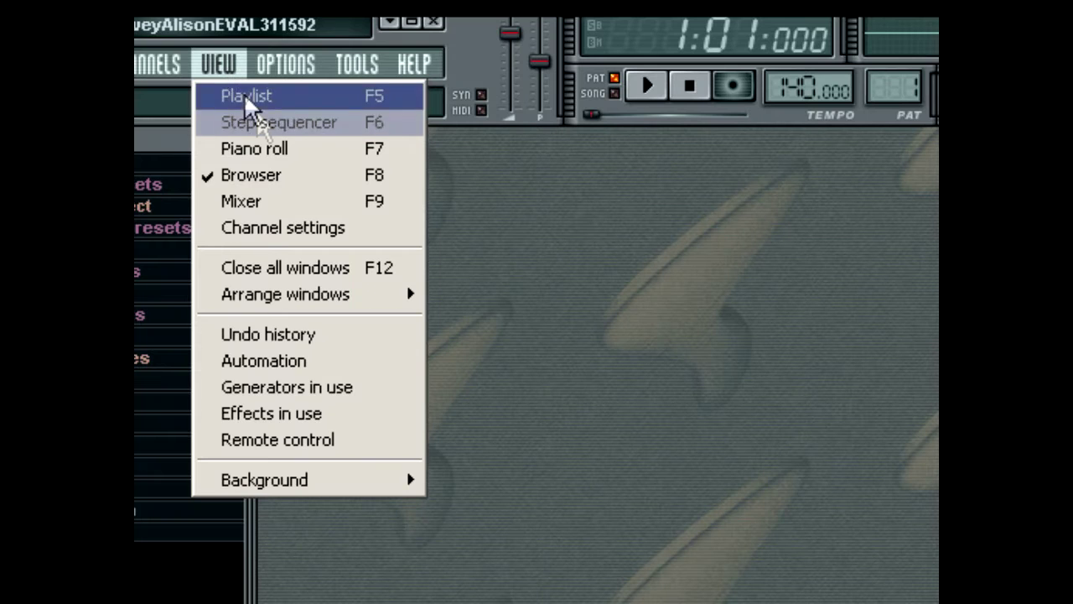
Show the Step Sequencer and briefly view the Kick channel's settings.
{"action": "left_click", "coordinate": [278, 53]}
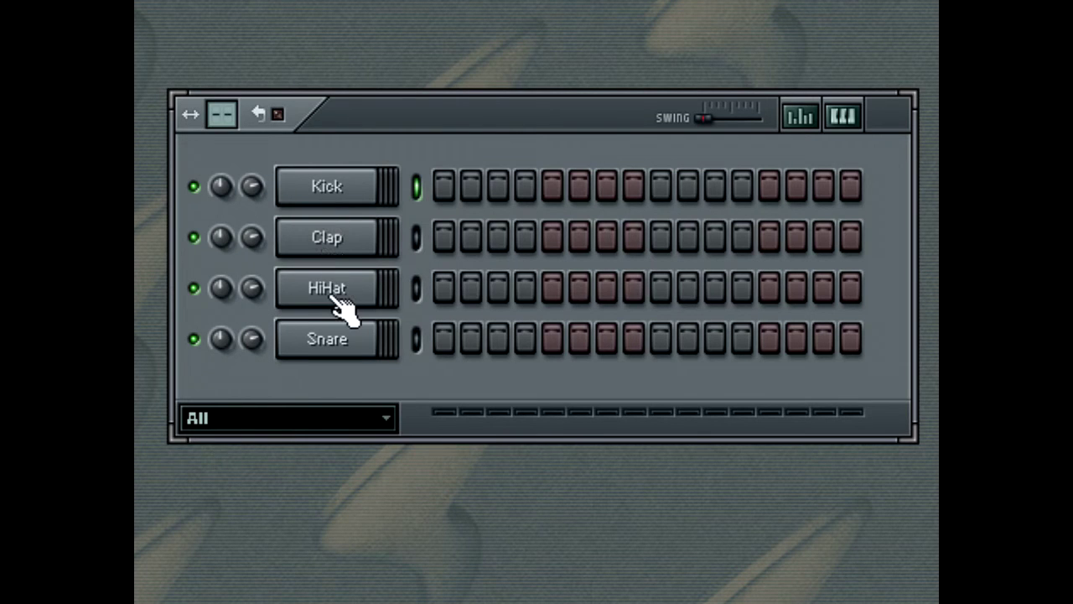
{"action": "left_click", "coordinate": [319, 196]}
{"action": "left_click", "coordinate": [901, 158]}
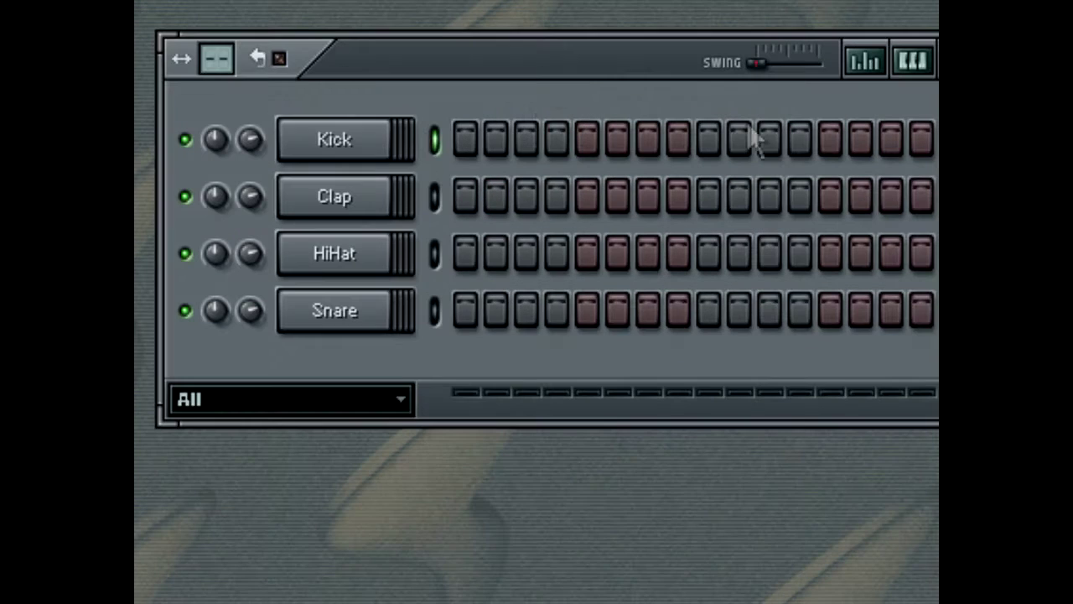
Send the Kick channel to the Piano Roll, then close the Piano Roll.
{"action": "right_click", "coordinate": [335, 155]}
{"action": "left_click", "coordinate": [445, 139]}
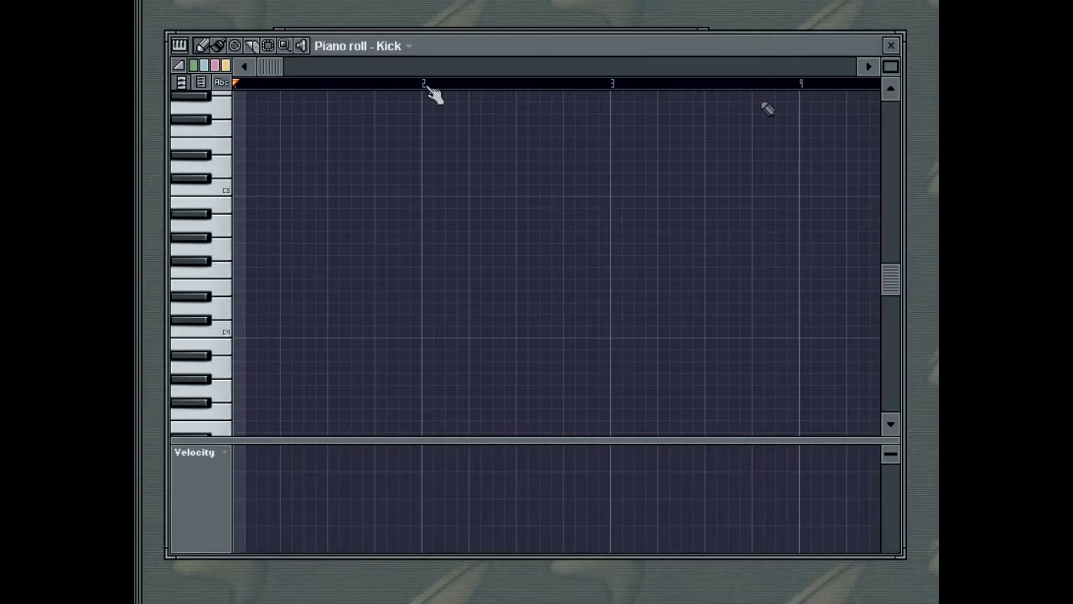
{"action": "left_click", "coordinate": [891, 45]}
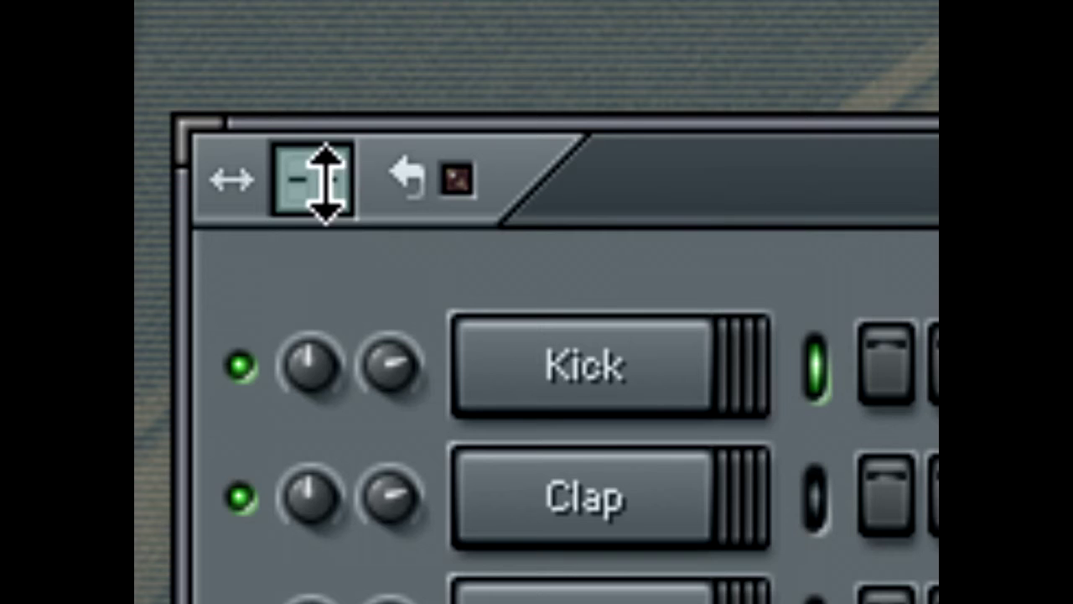
Select pattern 6 and adjust the project time signature so every channel shows 24 steps.
{"action": "left_click_drag", "start_coordinate": [202, 127], "coordinate": [198, 68]}
{"action": "left_click_drag", "start_coordinate": [303, 21], "coordinate": [317, 182]}
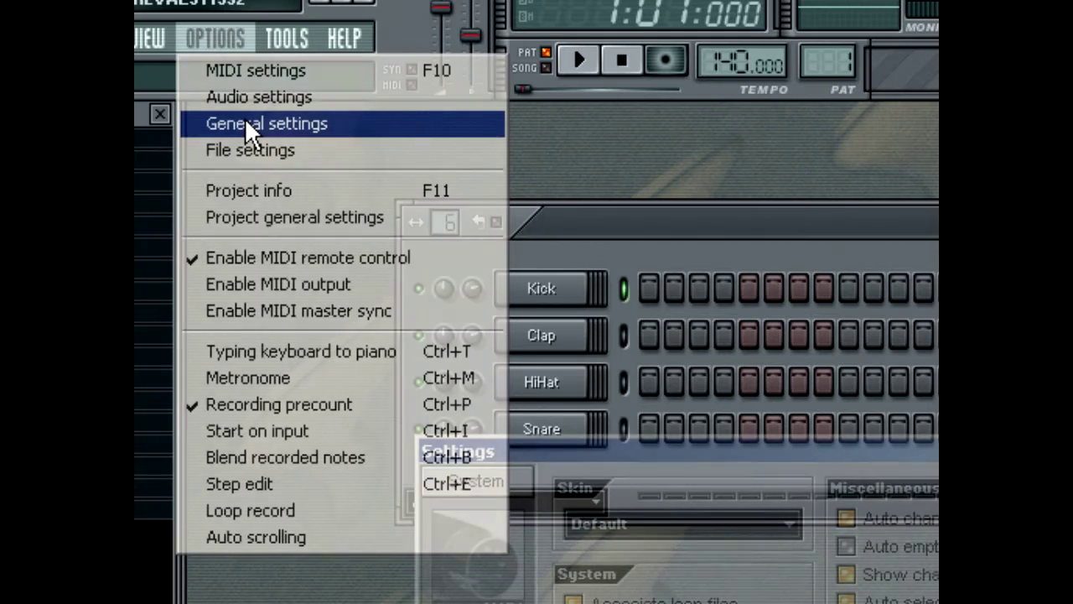
{"action": "left_click", "coordinate": [245, 120]}
{"action": "left_click", "coordinate": [247, 567]}
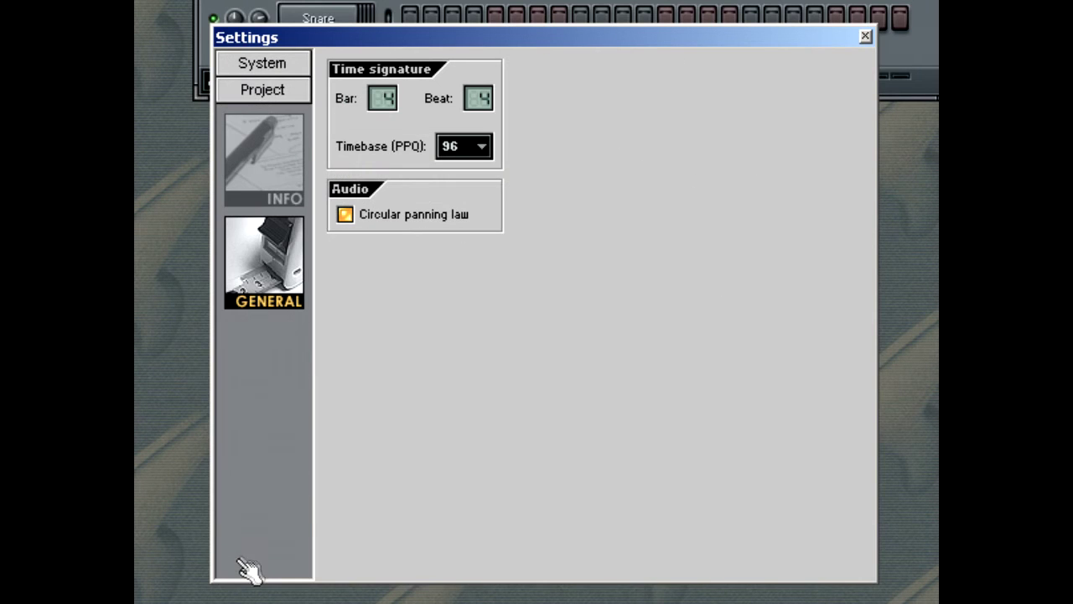
{"action": "mouse_move", "coordinate": [477, 98]}
{"action": "left_mouse_down"}
{"action": "mouse_move", "coordinate": [477, 53]}
{"action": "mouse_move", "coordinate": [481, 120]}
{"action": "mouse_move", "coordinate": [488, 104]}
{"action": "left_mouse_up"}
{"action": "left_click", "coordinate": [865, 36]}
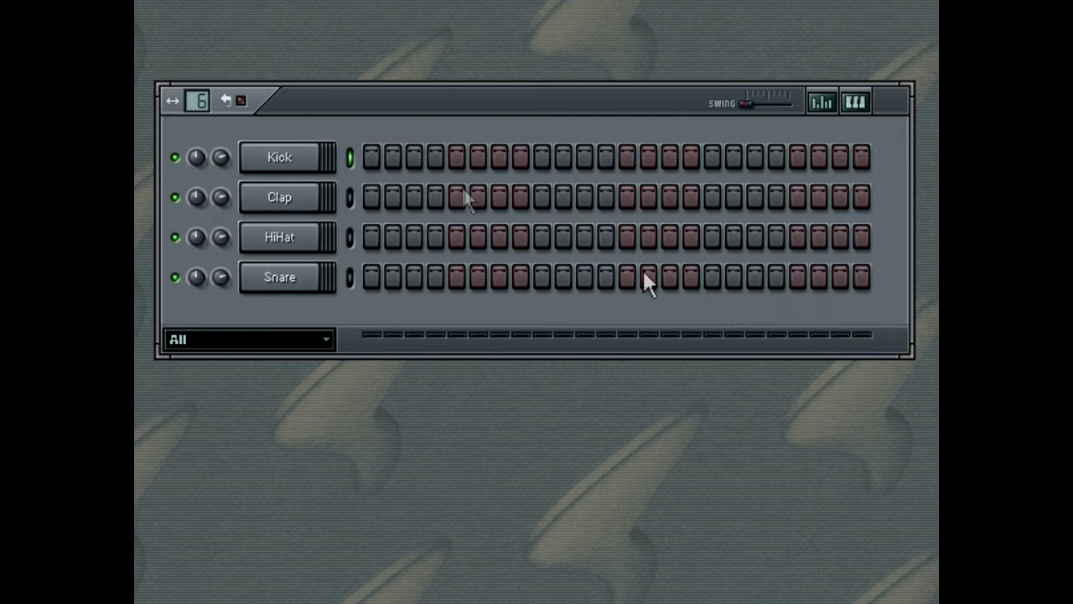
Switch on step 1 of the Kick row in the 24-step pattern.
{"action": "left_click", "coordinate": [371, 158]}
{"action": "left_click", "coordinate": [373, 156]}
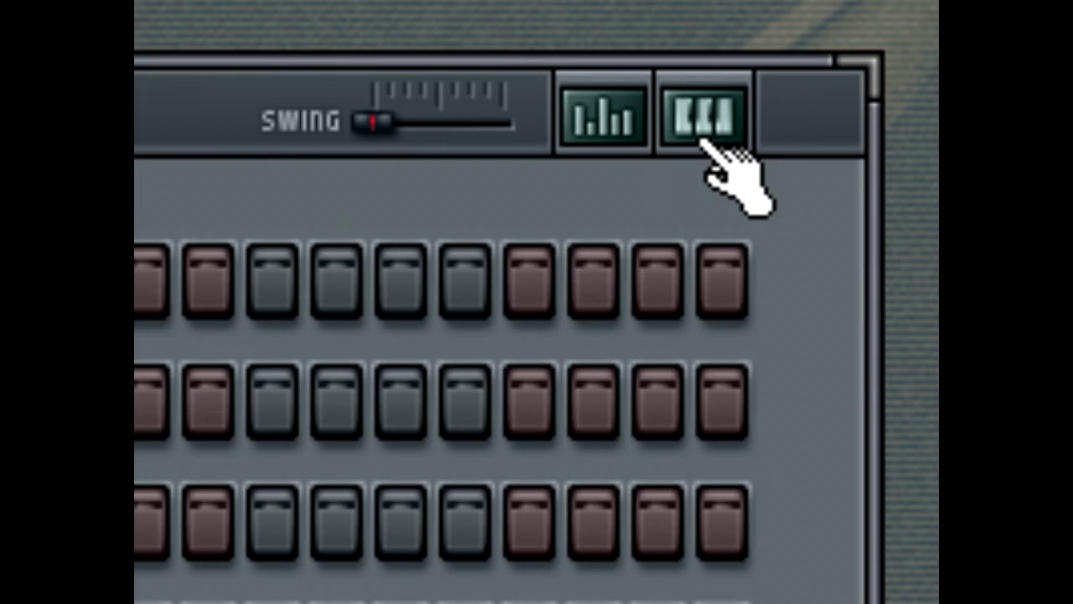
{"action": "left_click", "coordinate": [703, 141]}
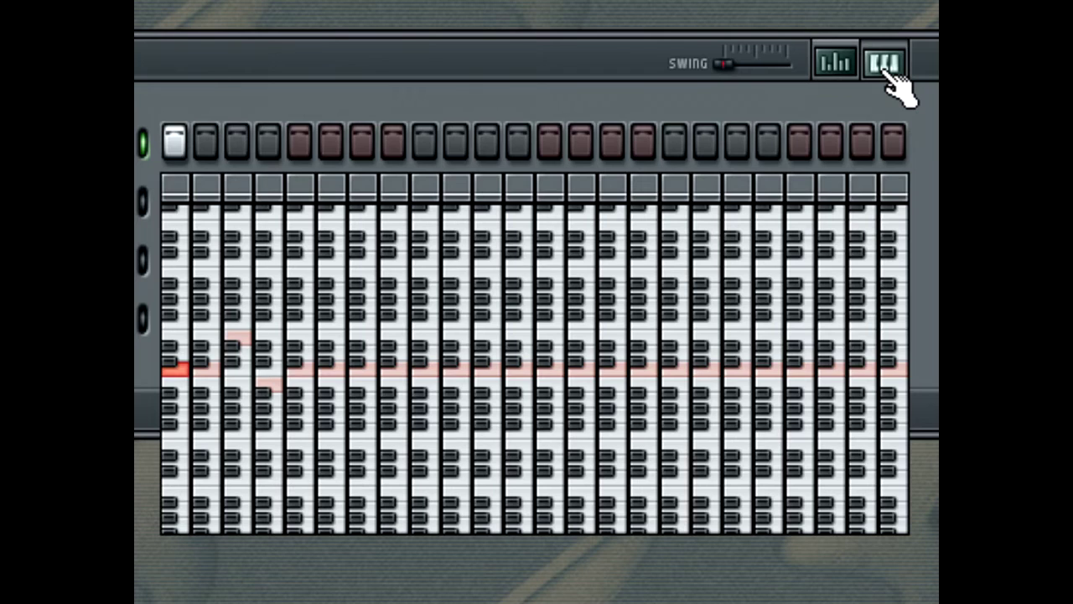
{"action": "left_click", "coordinate": [886, 66]}
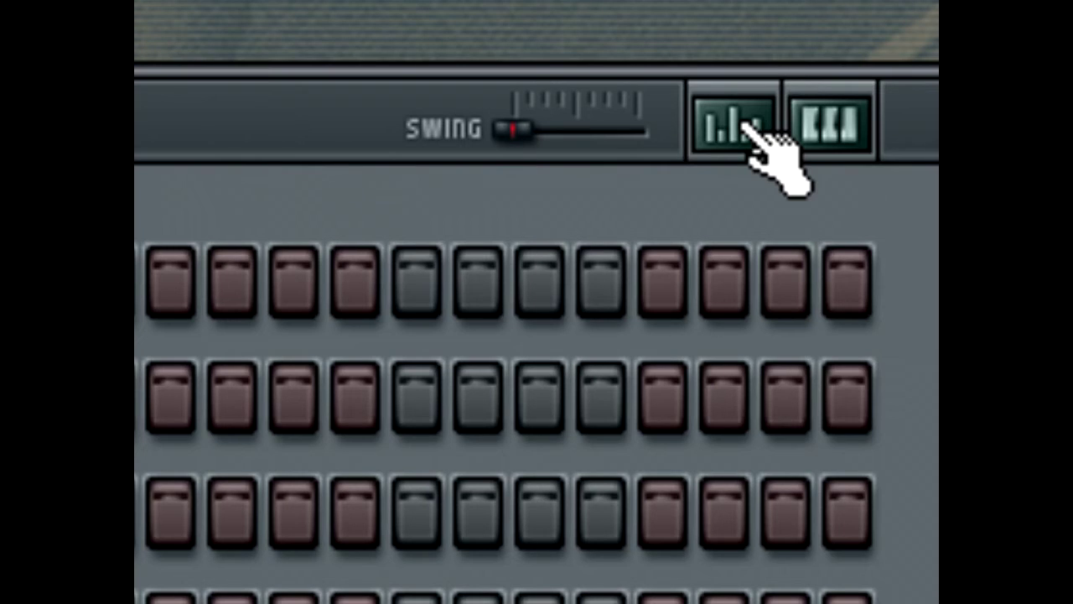
{"action": "left_click", "coordinate": [749, 124]}
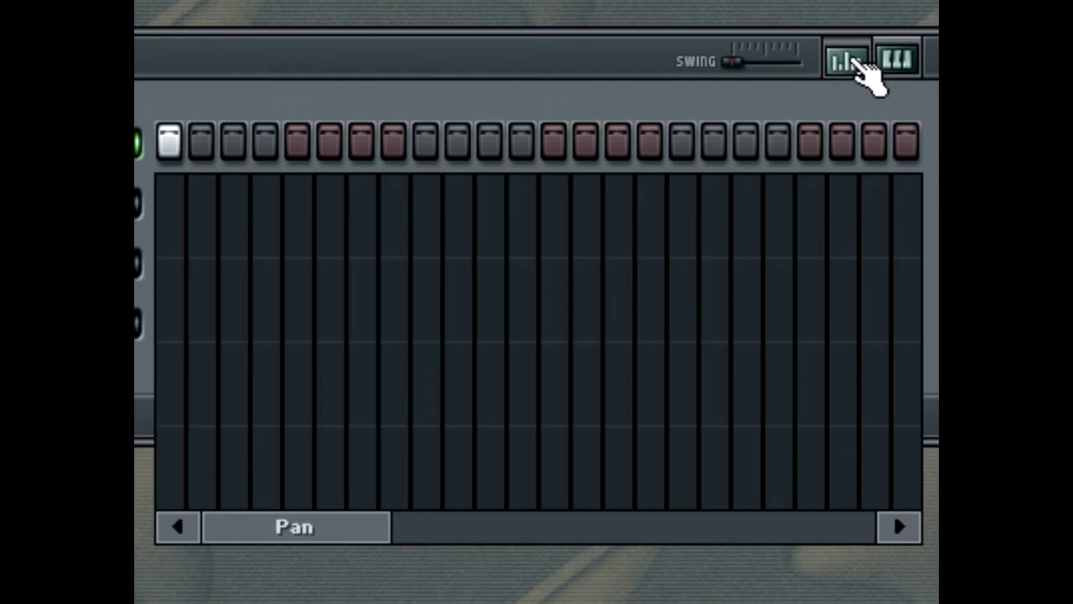
{"action": "left_click_drag", "start_coordinate": [306, 537], "coordinate": [417, 537]}
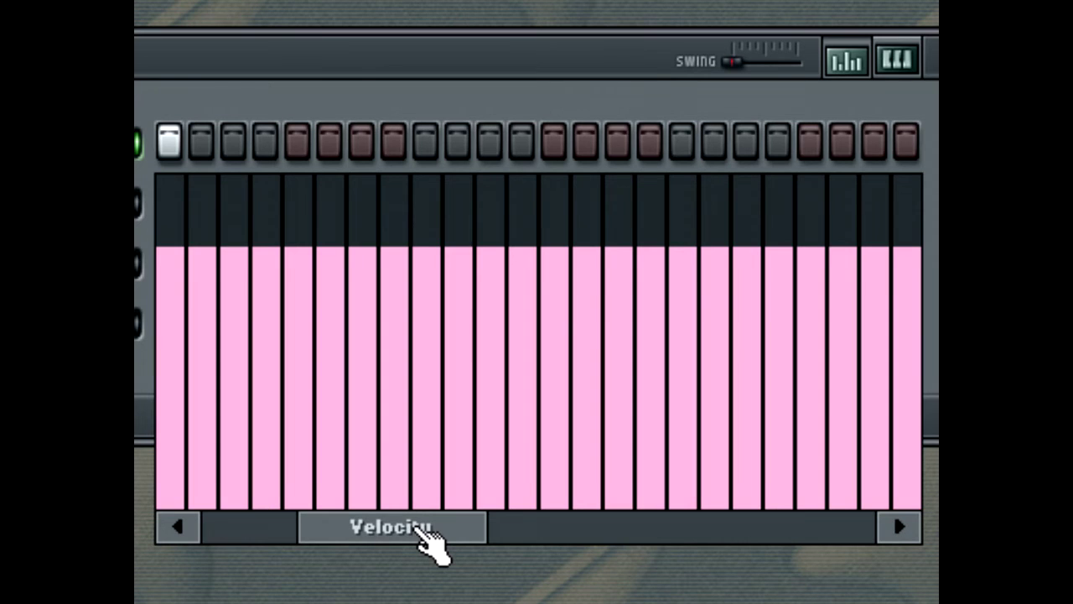
{"action": "left_click", "coordinate": [847, 61]}
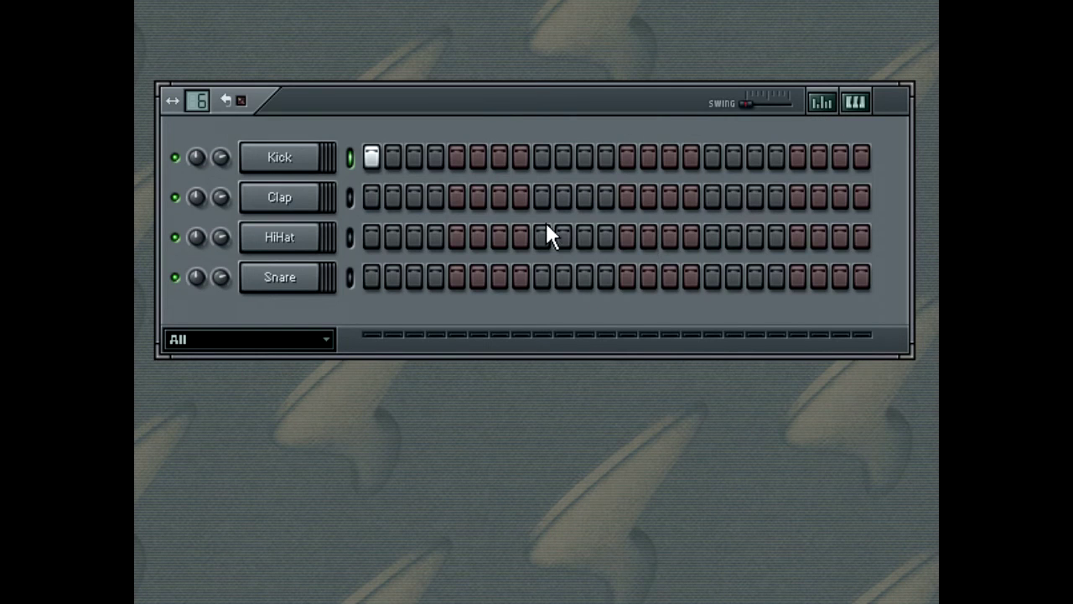
Send Kick's steps to the Piano Roll as a single bar-long C5 note, then close it.
{"action": "right_click", "coordinate": [299, 164]}
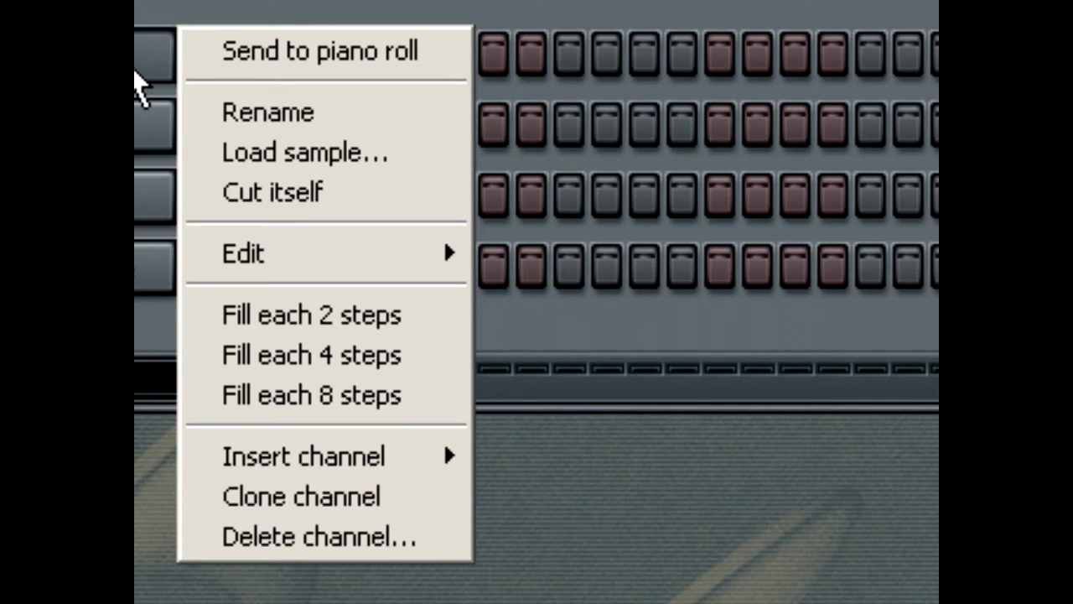
{"action": "left_click", "coordinate": [290, 52]}
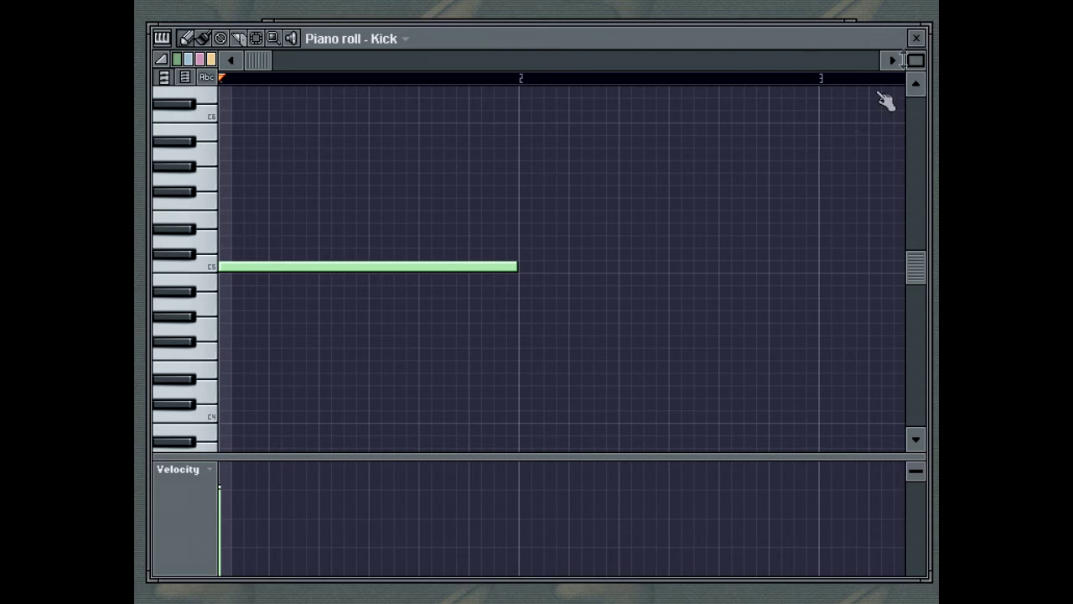
{"action": "left_click", "coordinate": [919, 42]}
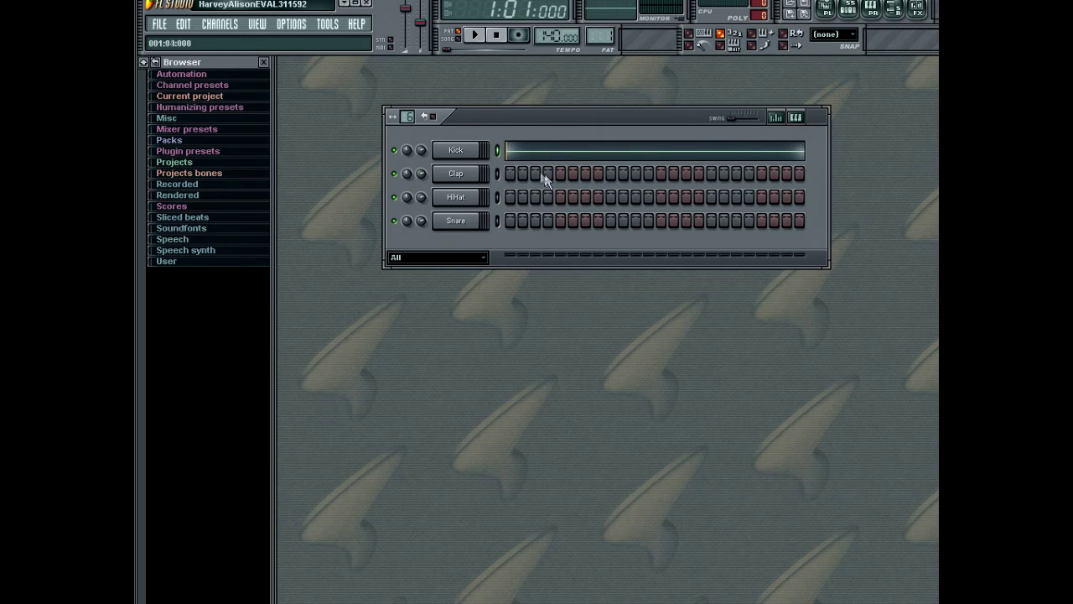
{"action": "left_click", "coordinate": [188, 26]}
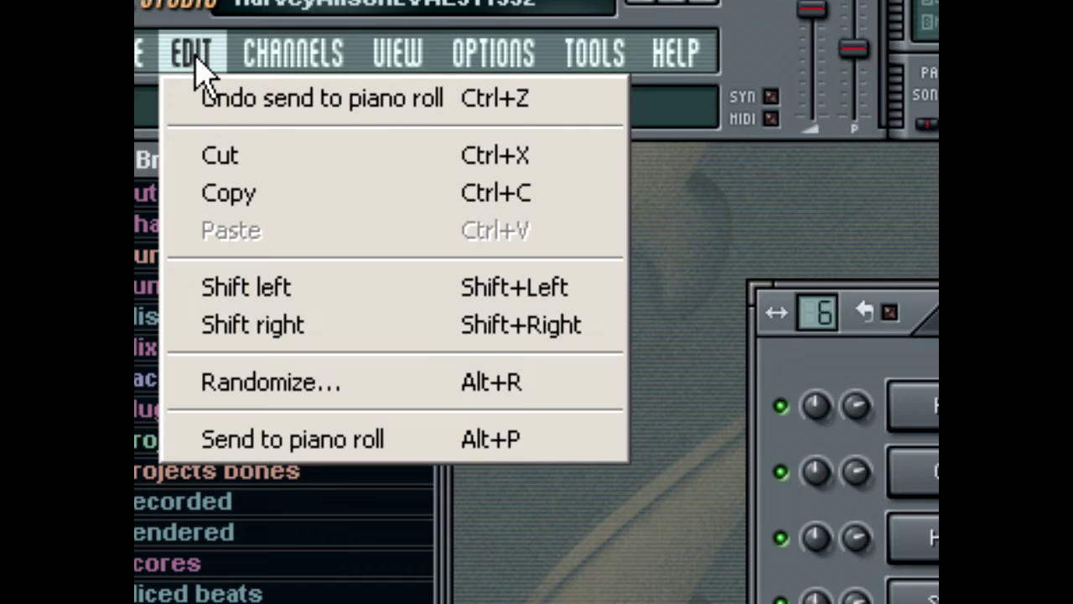
{"action": "key", "text": "Escape"}
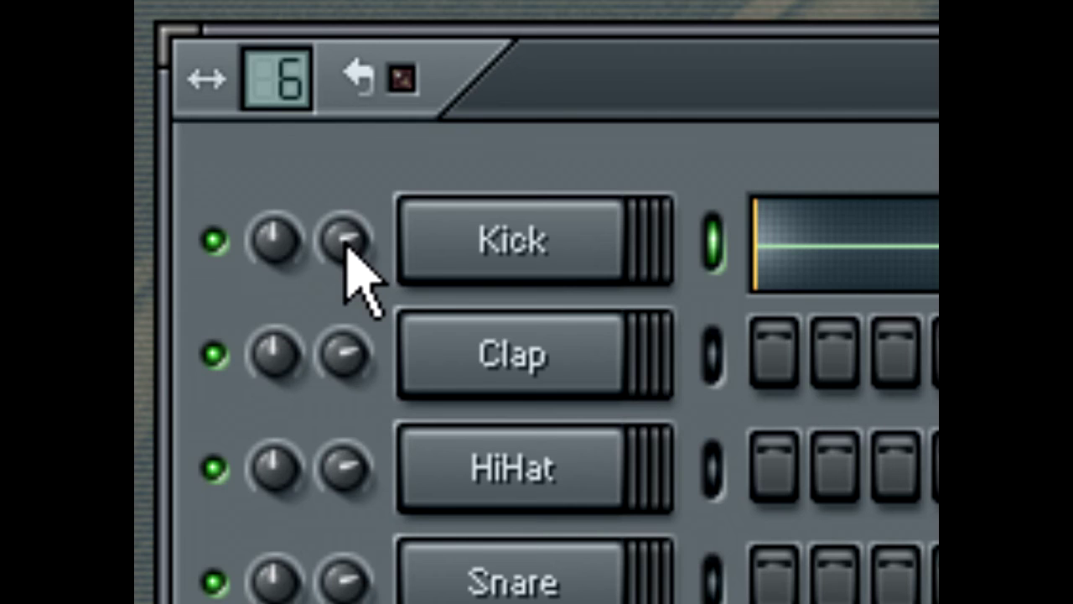
Try Kick's pan knob and return it, then select Clap and Kick again.
{"action": "mouse_move", "coordinate": [347, 244]}
{"action": "left_mouse_down"}
{"action": "mouse_move", "coordinate": [340, 271]}
{"action": "mouse_move", "coordinate": [347, 243]}
{"action": "left_mouse_up"}
{"action": "left_click", "coordinate": [712, 352]}
{"action": "left_click", "coordinate": [719, 270]}
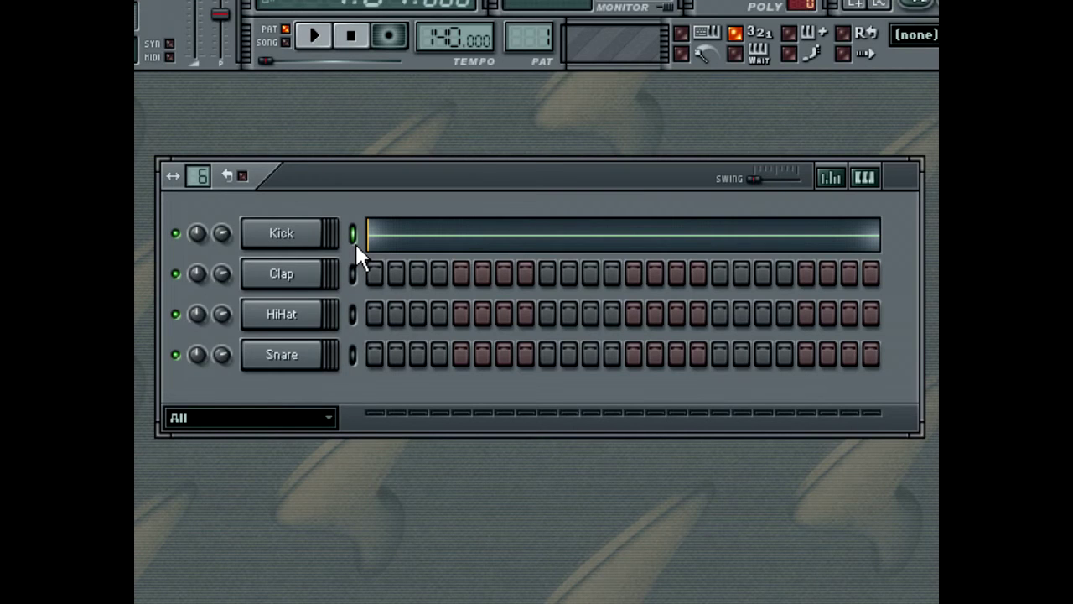
Solo the Kick channel through its mute switch options, muting Clap, HiHat and Snare.
{"action": "right_click", "coordinate": [177, 238]}
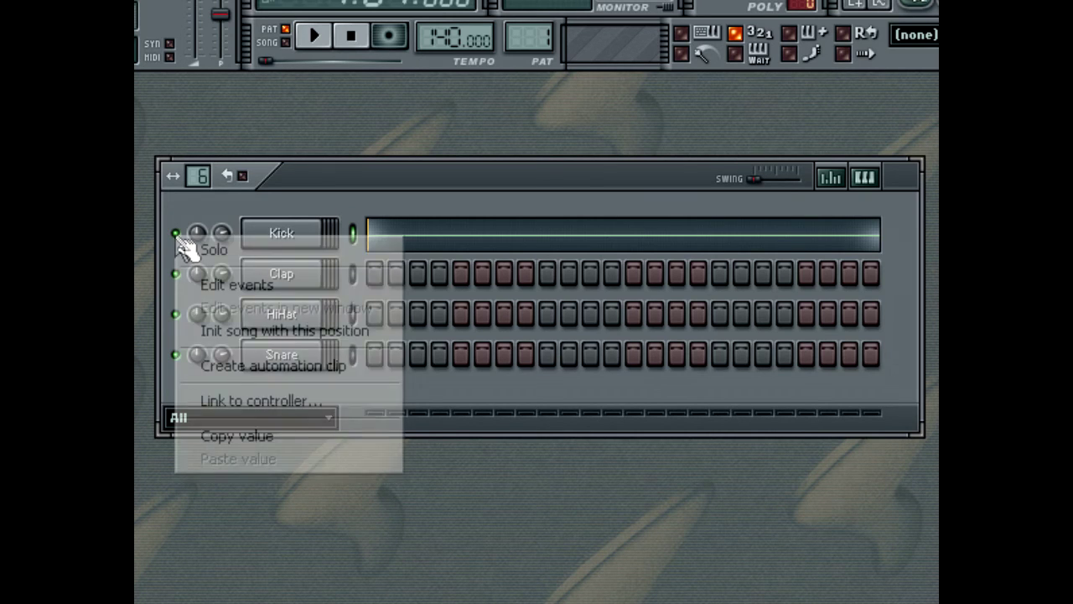
{"action": "left_click", "coordinate": [205, 251]}
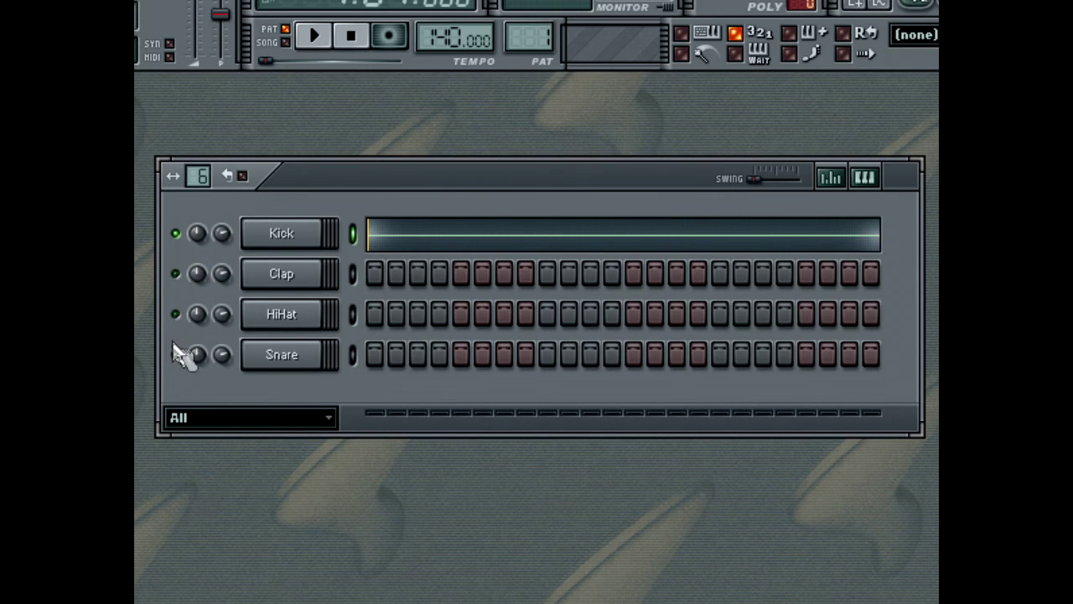
{"action": "right_click", "coordinate": [179, 241]}
Unsolo Kick, raise swing almost to maximum, and open the channel filter list.
{"action": "left_click", "coordinate": [191, 245]}
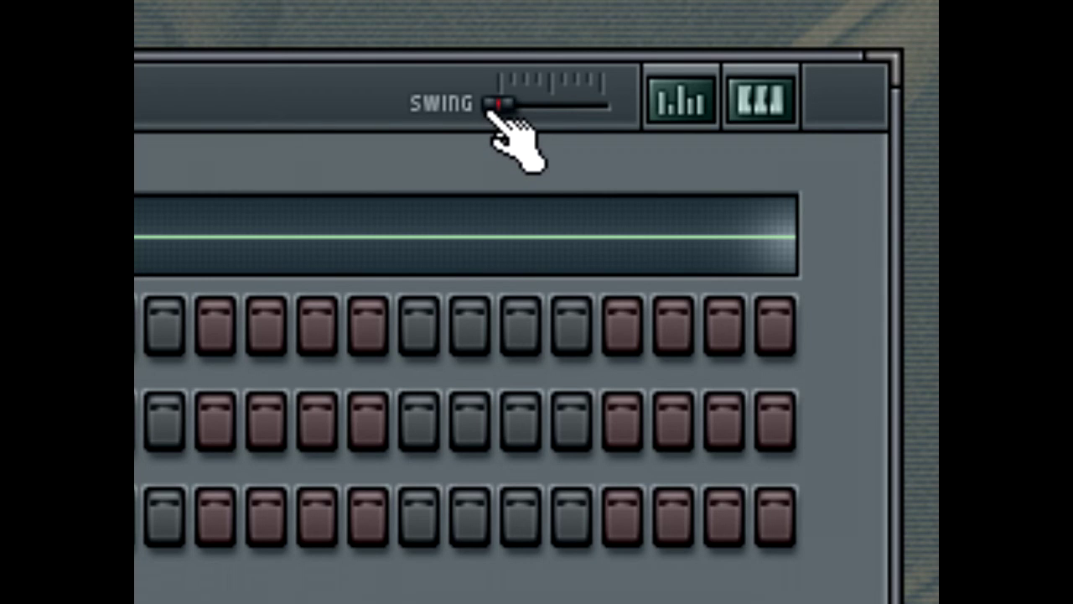
{"action": "left_click_drag", "start_coordinate": [498, 104], "coordinate": [582, 104]}
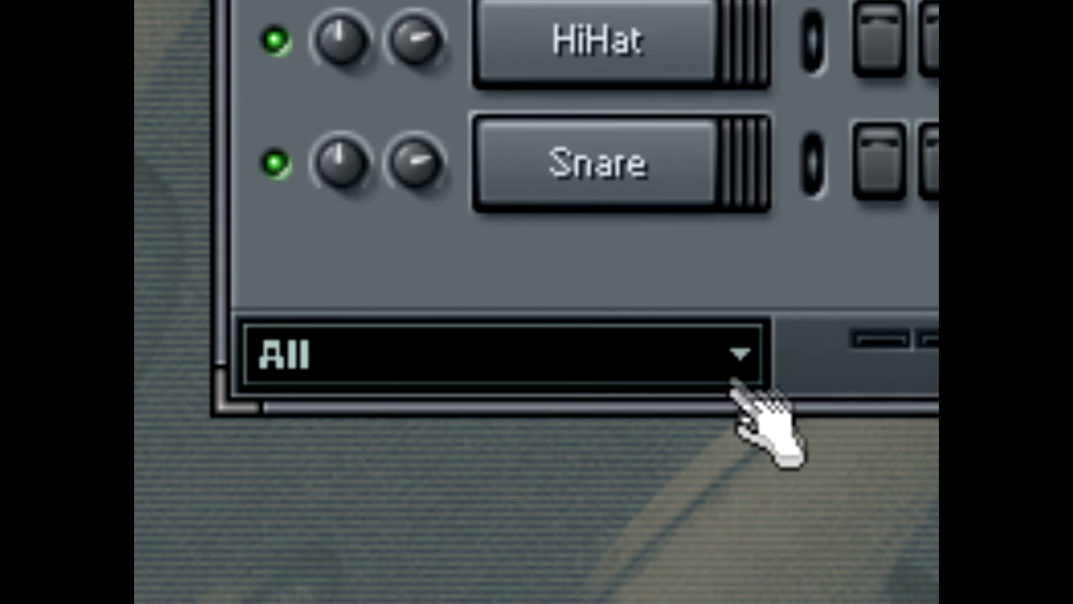
{"action": "left_click", "coordinate": [735, 379]}
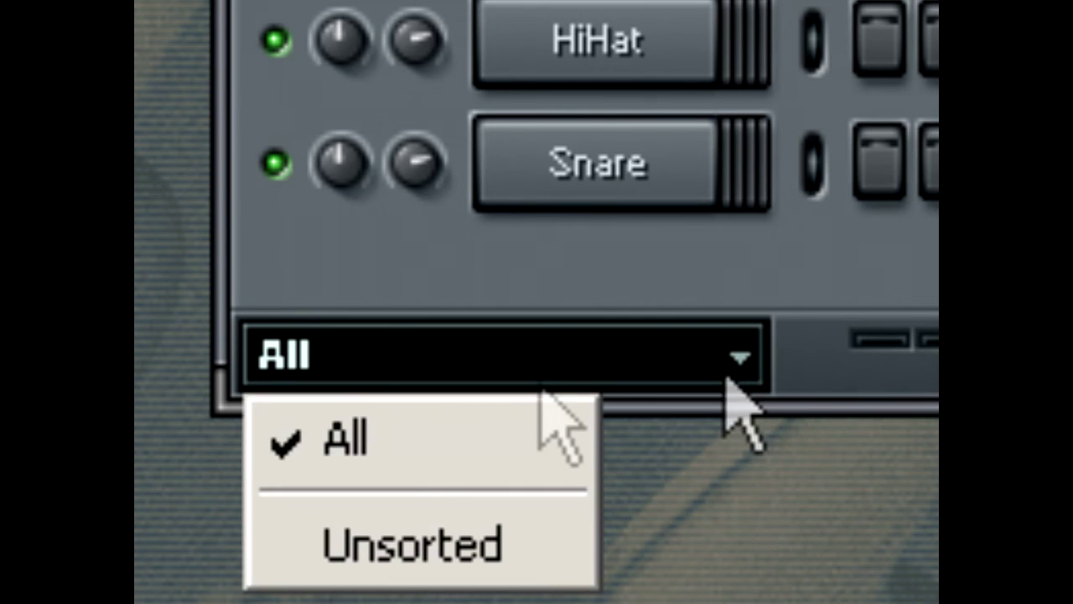